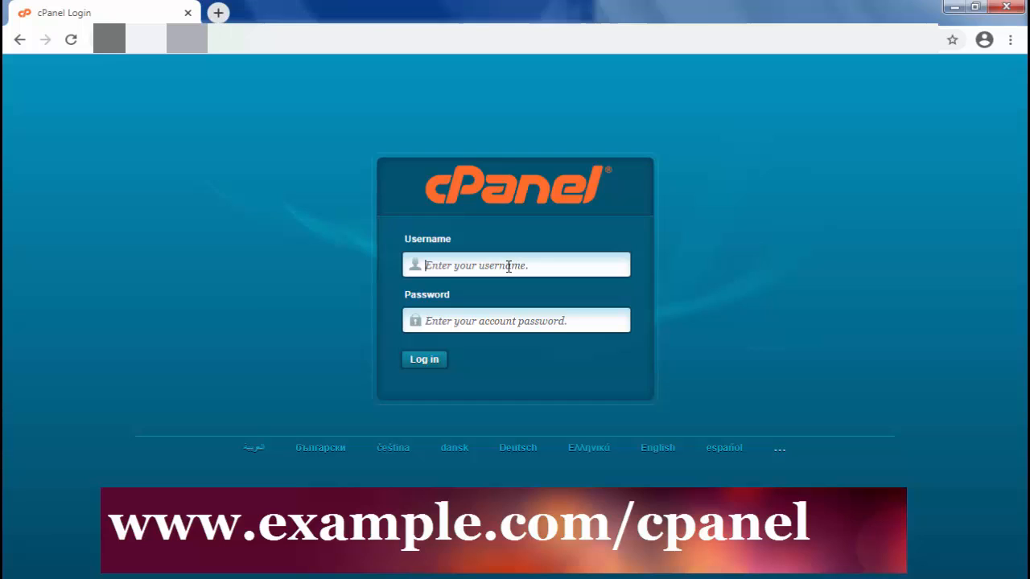
Log in to the hosting control panel and open the Softaculous Apps Installer
click(493, 322)
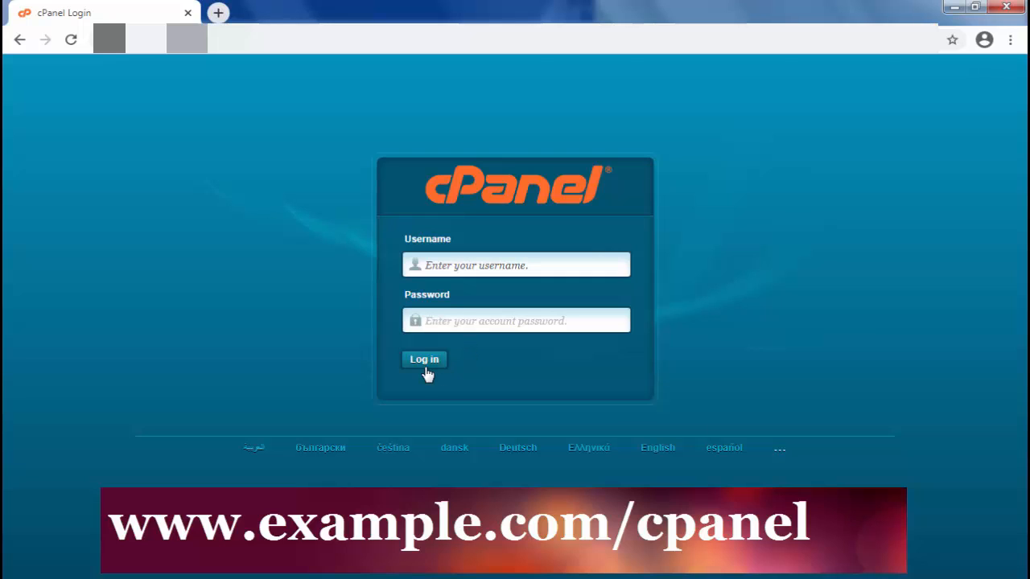
click(483, 264)
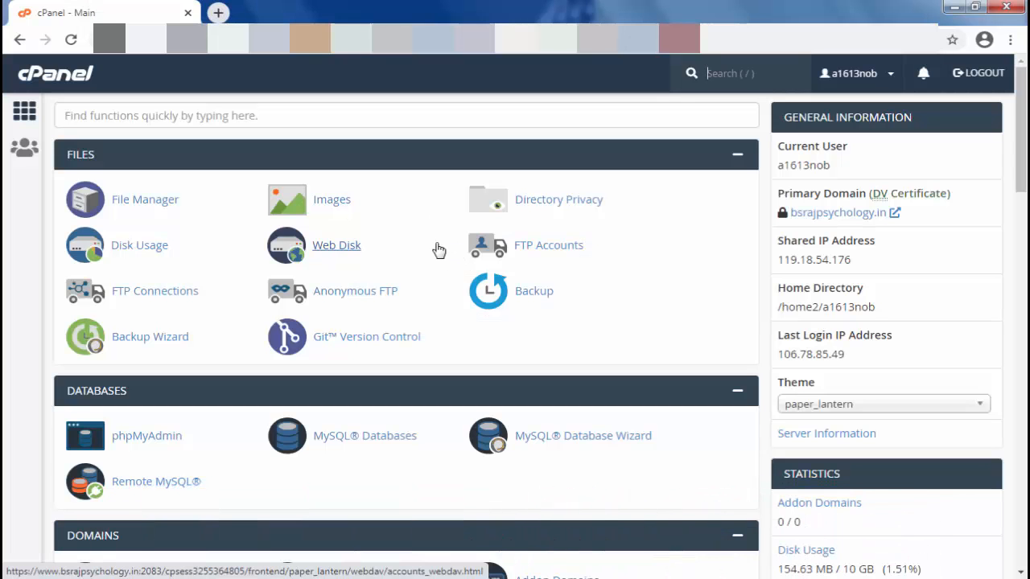
scroll(414, 290, down, 3)
scroll(418, 295, down, 6)
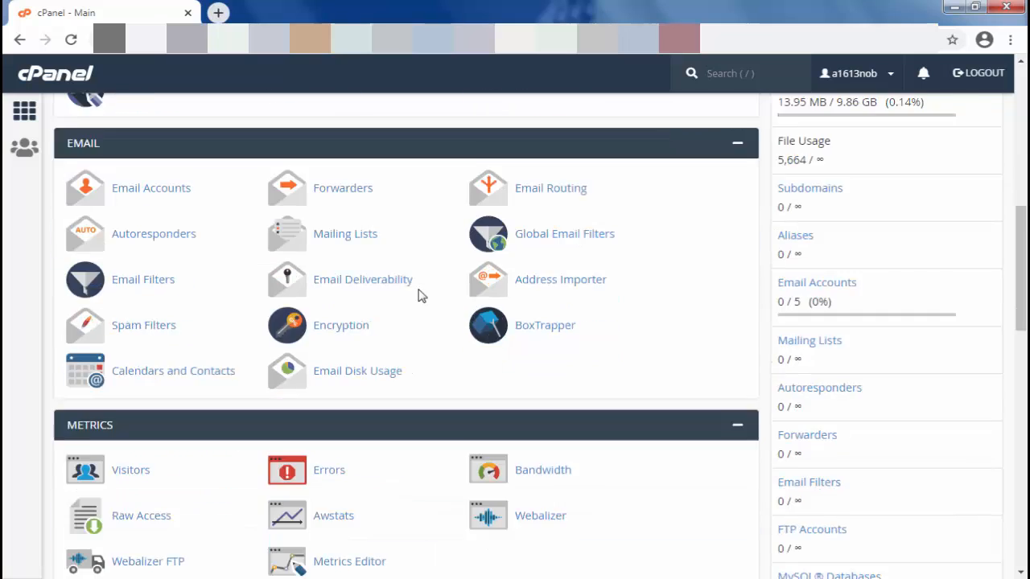
scroll(467, 300, down, 4)
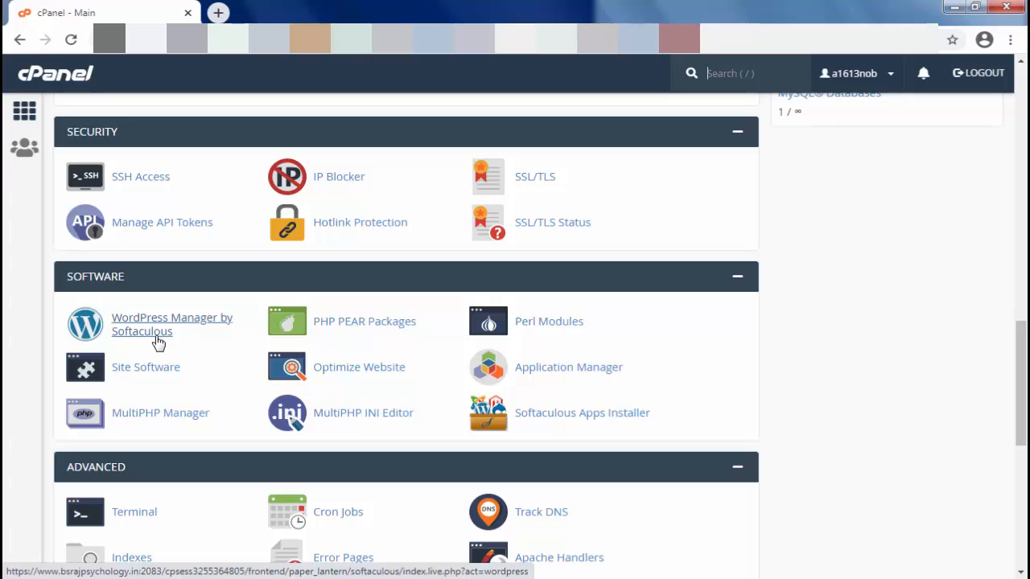
click(614, 422)
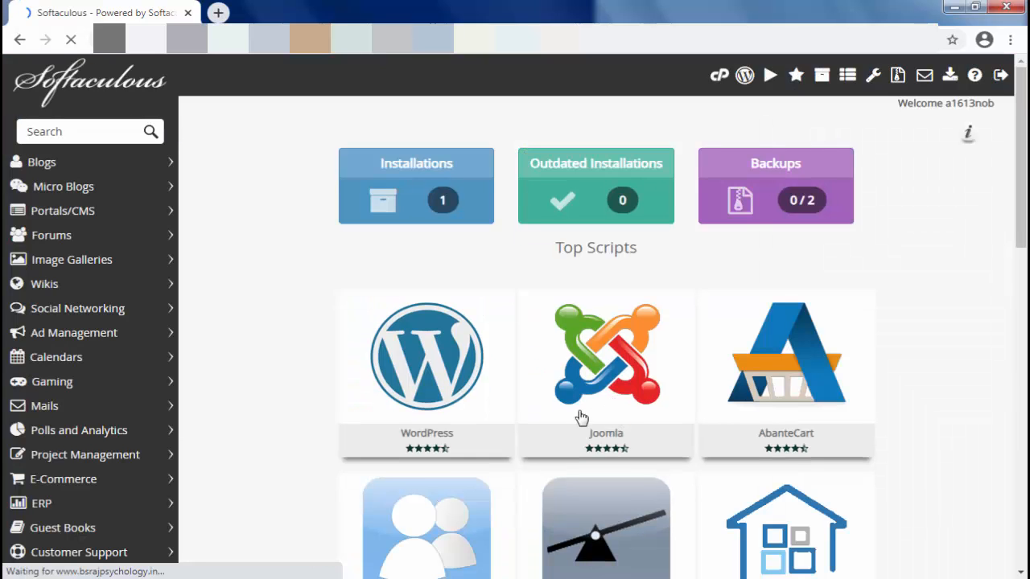
Open the list of script installations and completely remove the existing WordPress installation
click(406, 194)
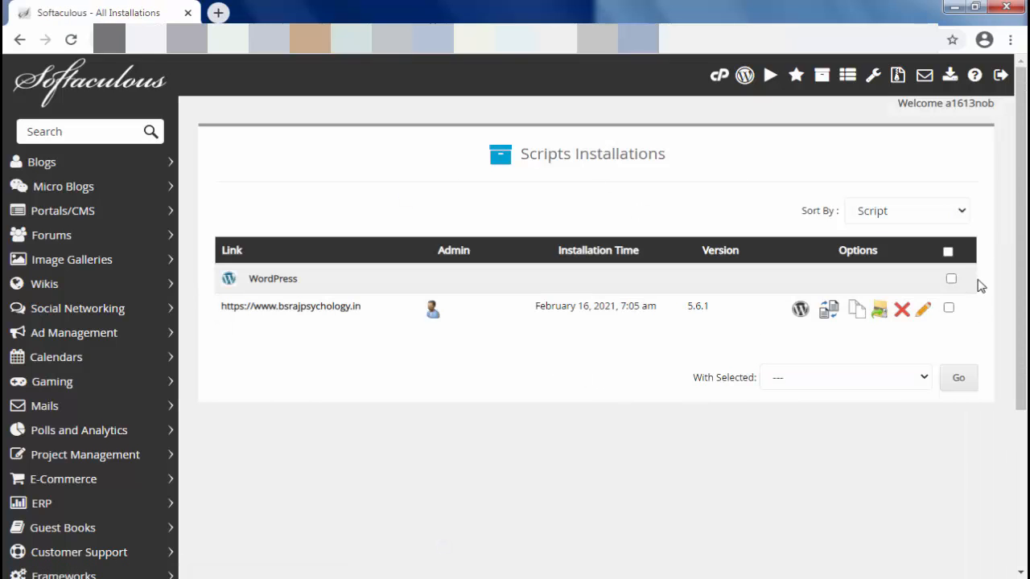
click(948, 252)
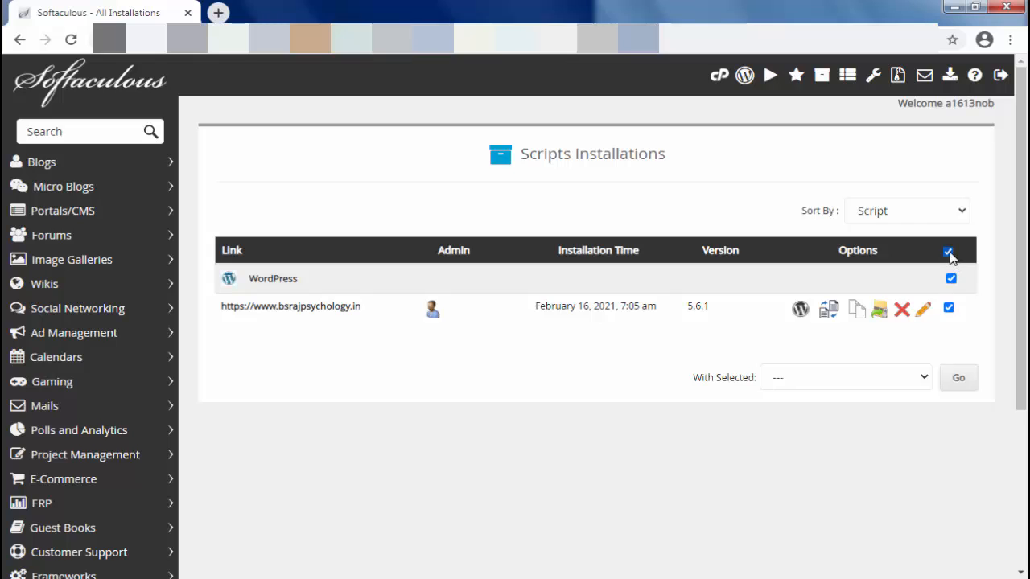
click(923, 382)
click(824, 413)
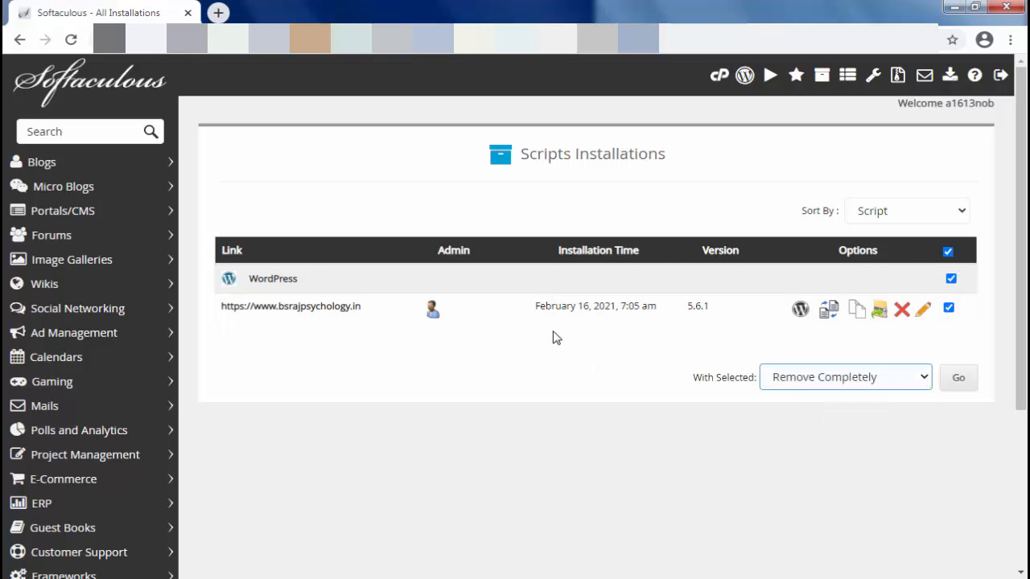
click(958, 381)
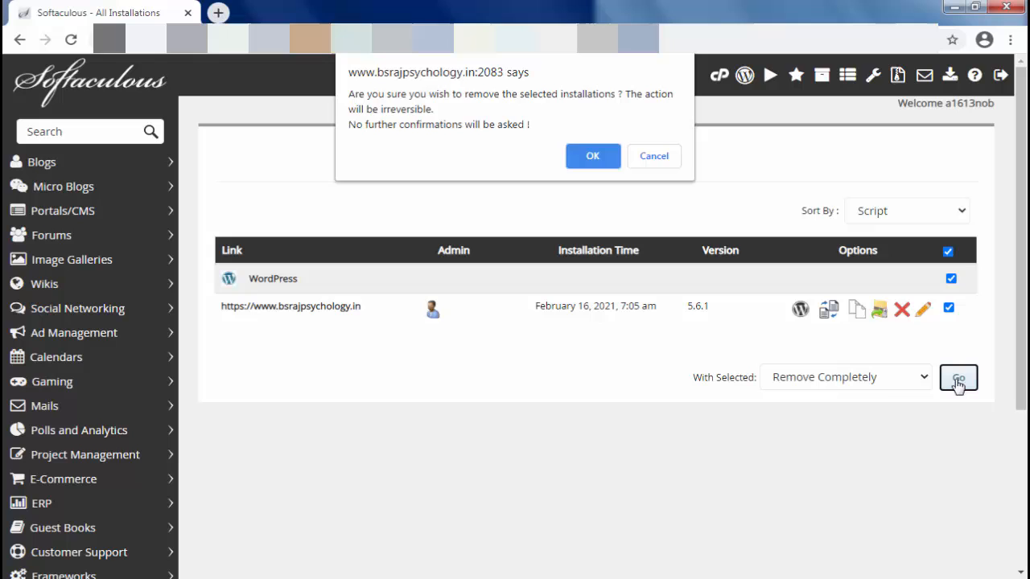
click(593, 157)
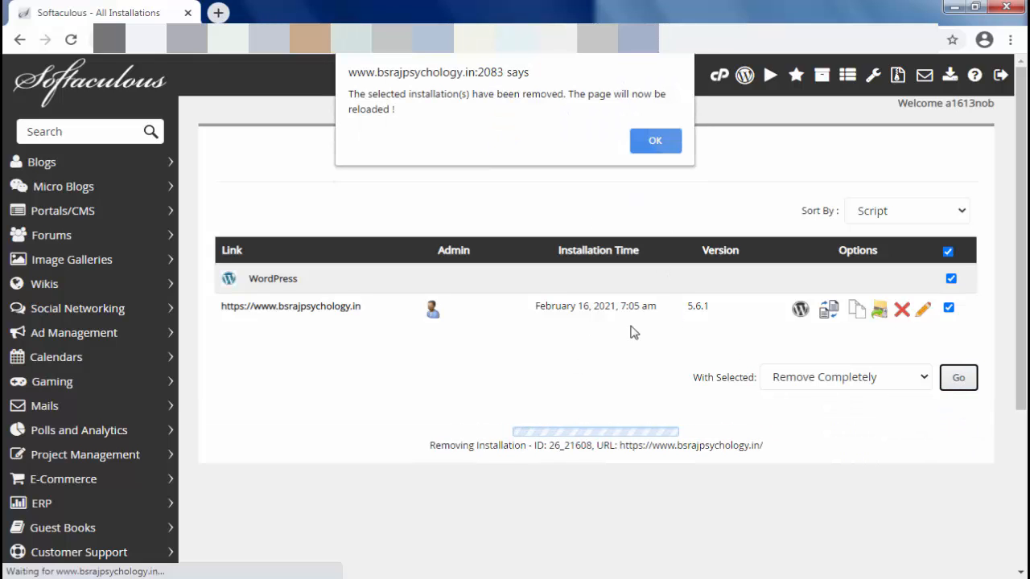
key(Return)
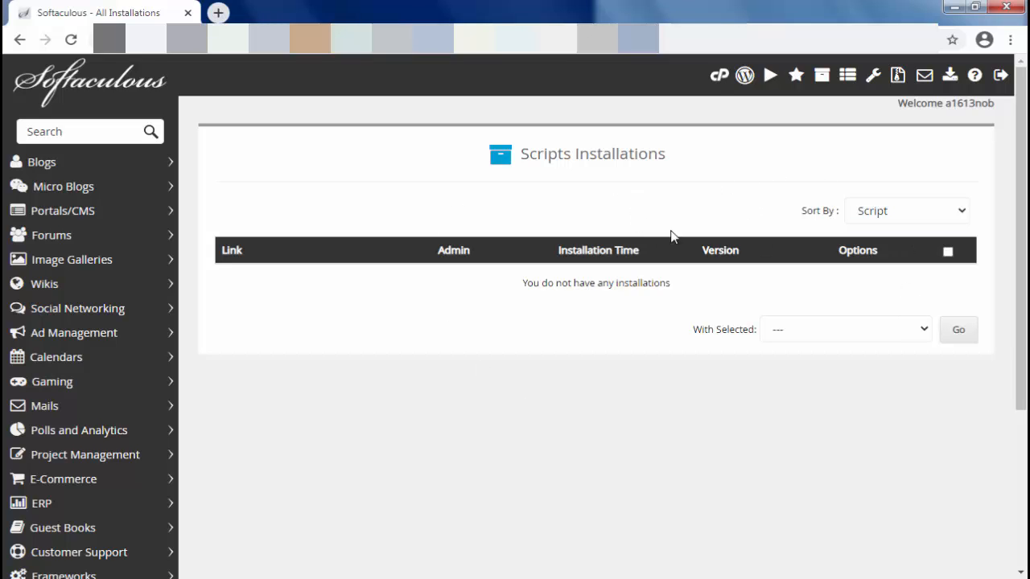
Return to the cPanel main page and reopen the Softaculous Apps Installer
click(718, 76)
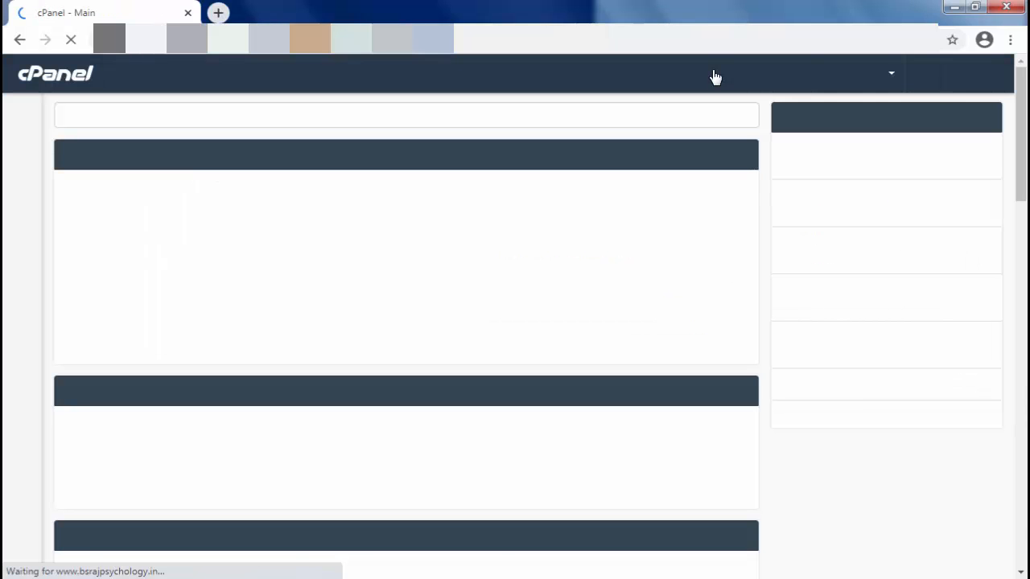
scroll(382, 337, down, 8)
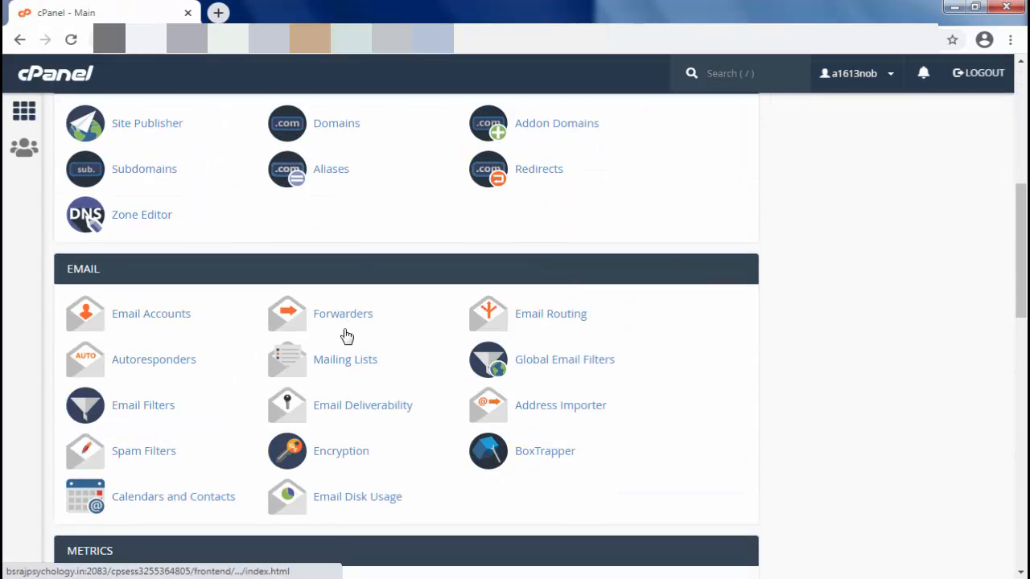
scroll(415, 347, down, 4)
scroll(421, 361, down, 2)
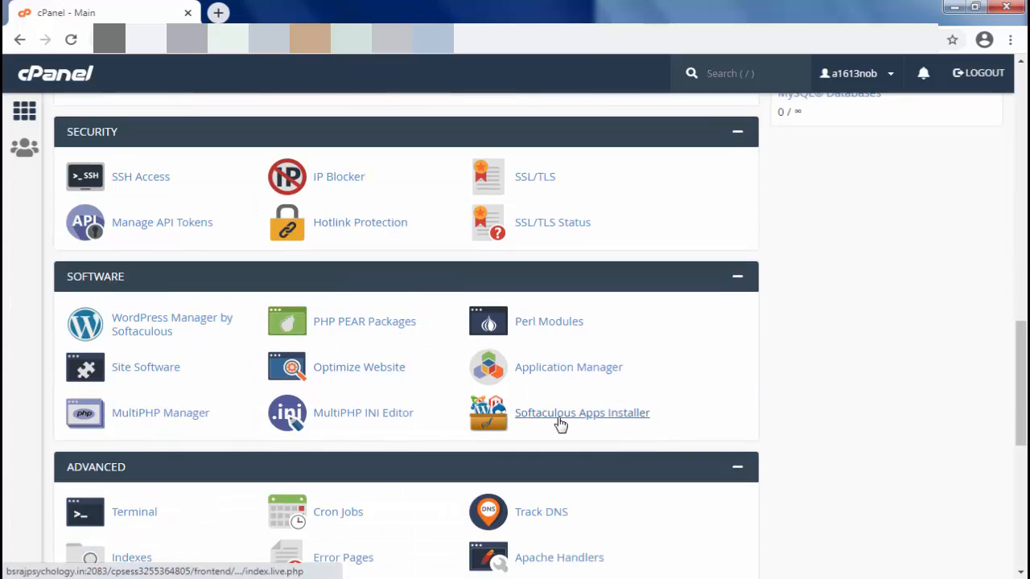
click(561, 423)
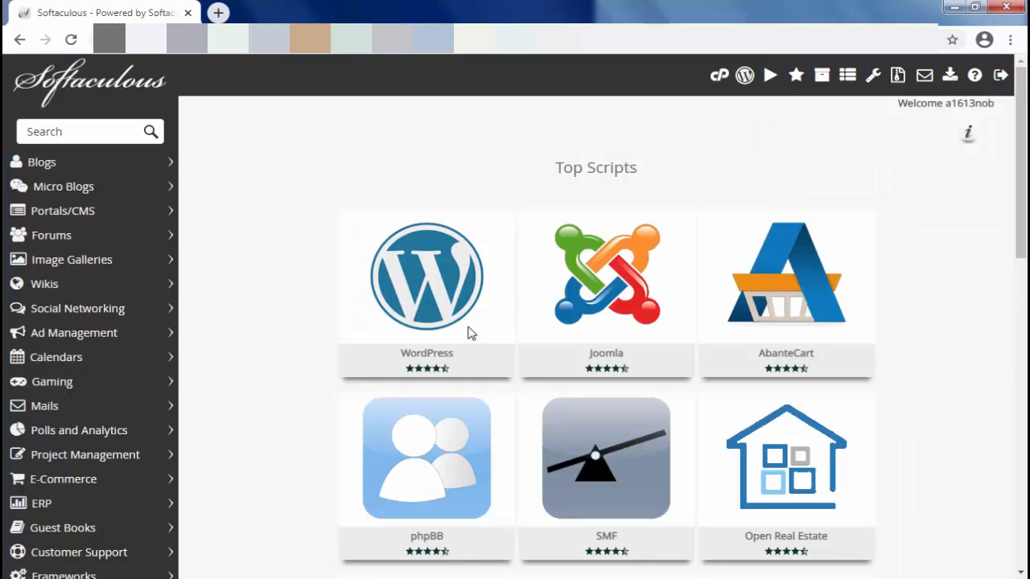
Look over the top scripts and open the WordPress script's overview page
mouse_move(445, 295)
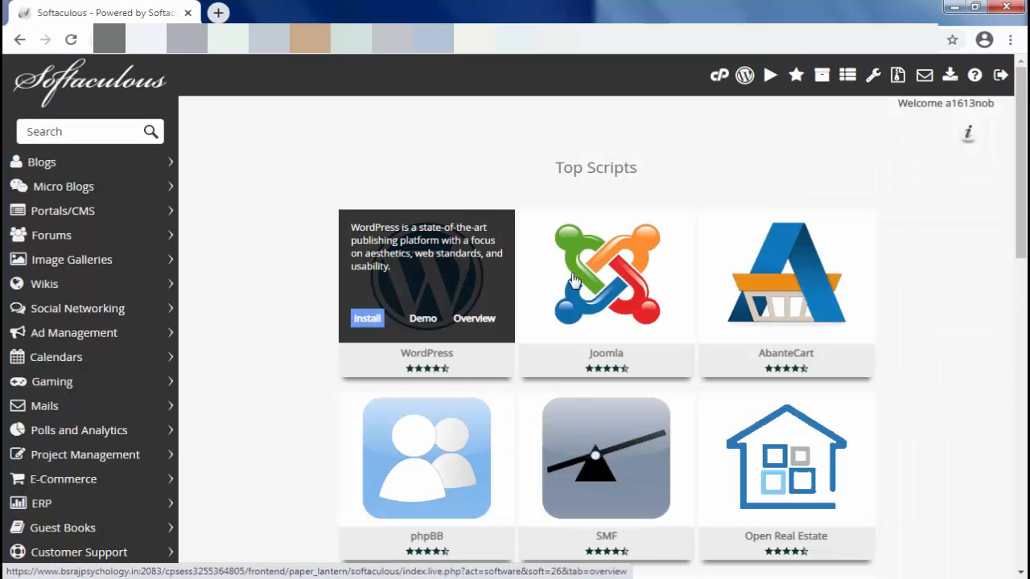
mouse_move(630, 280)
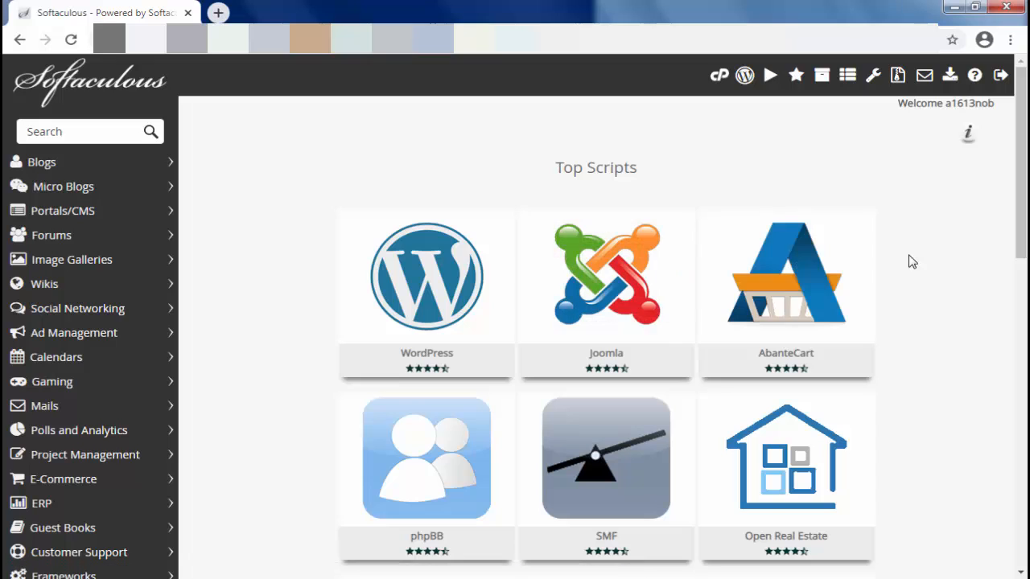
scroll(662, 333, down, 4)
scroll(662, 333, down, 7)
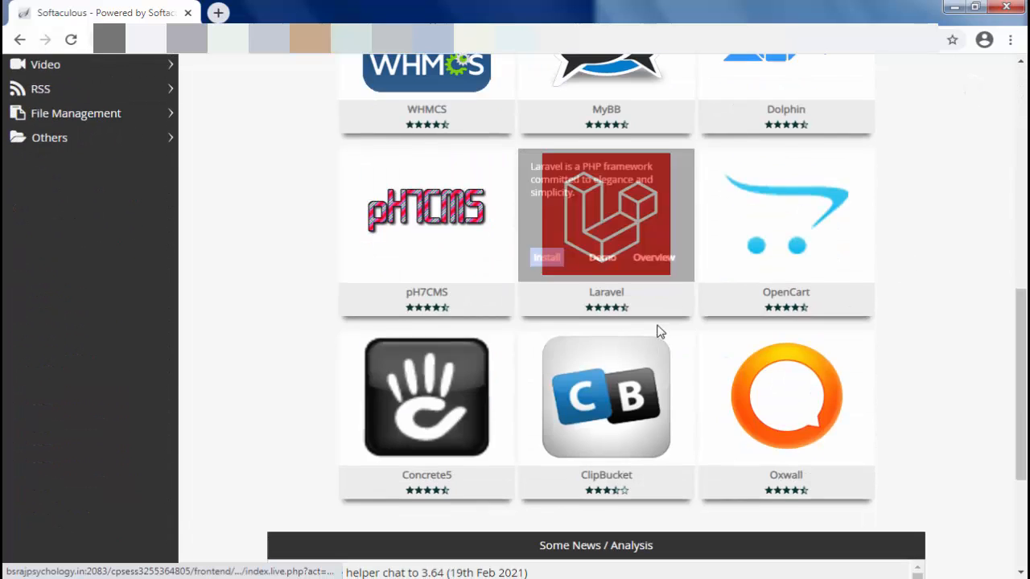
scroll(658, 330, up, 12)
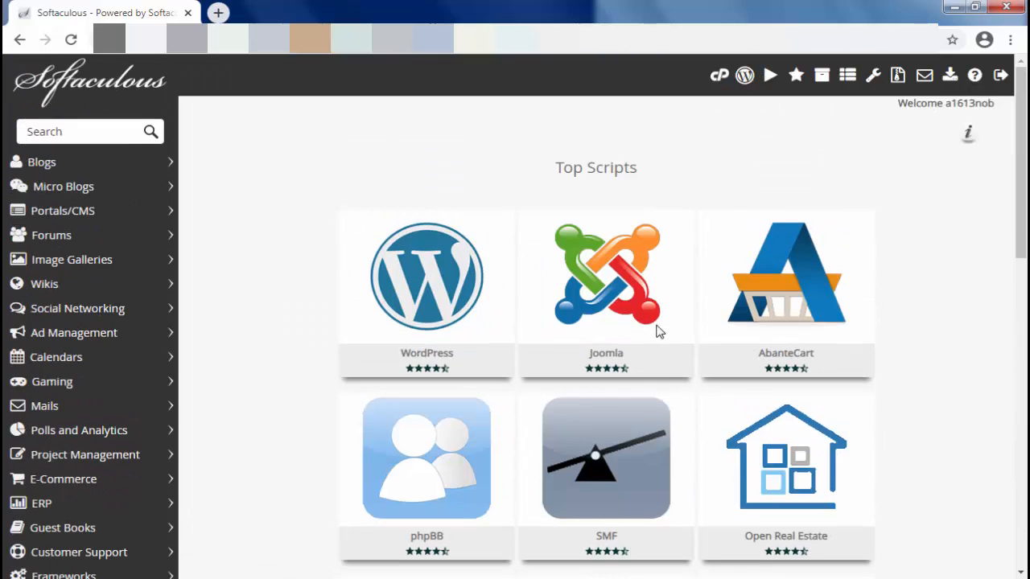
mouse_move(412, 296)
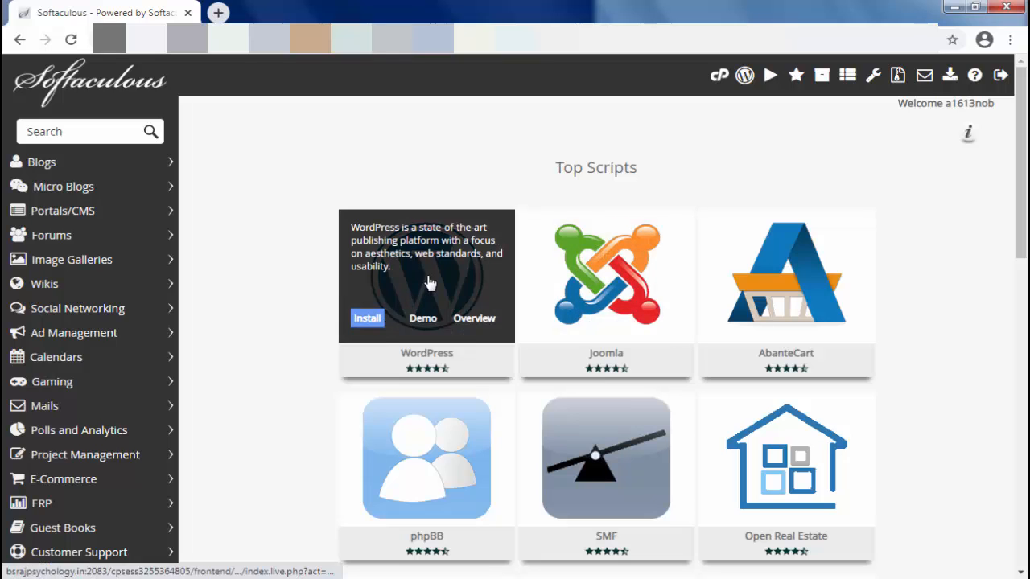
click(429, 284)
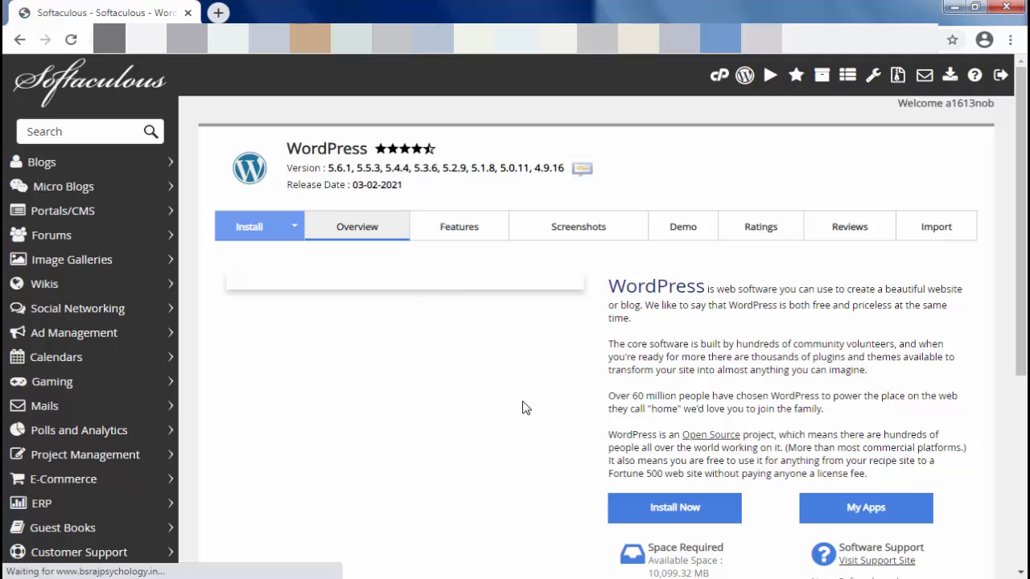
scroll(515, 402, down, 4)
scroll(508, 397, up, 3)
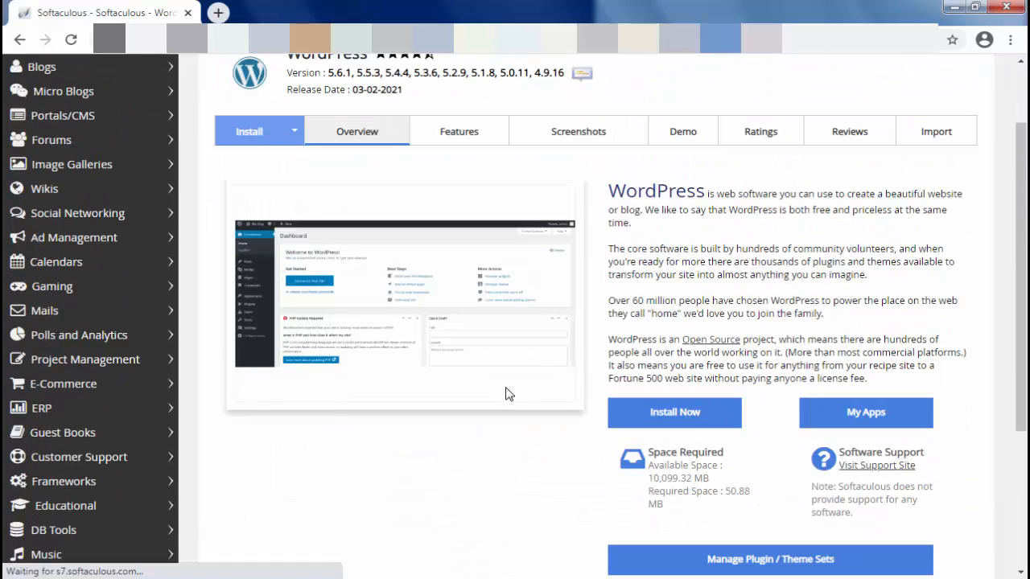
click(687, 417)
scroll(848, 385, down, 2)
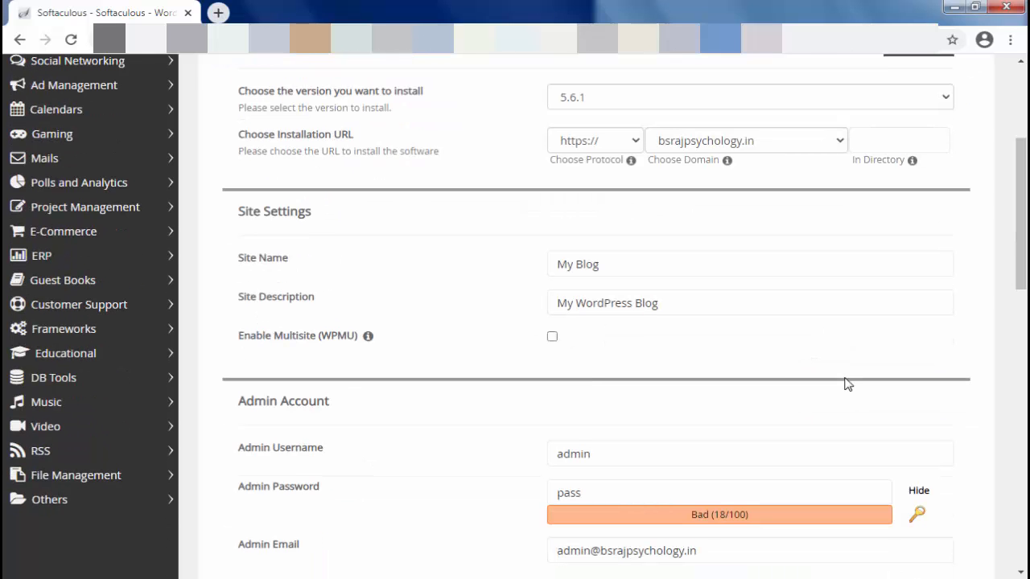
scroll(447, 292, up, 2)
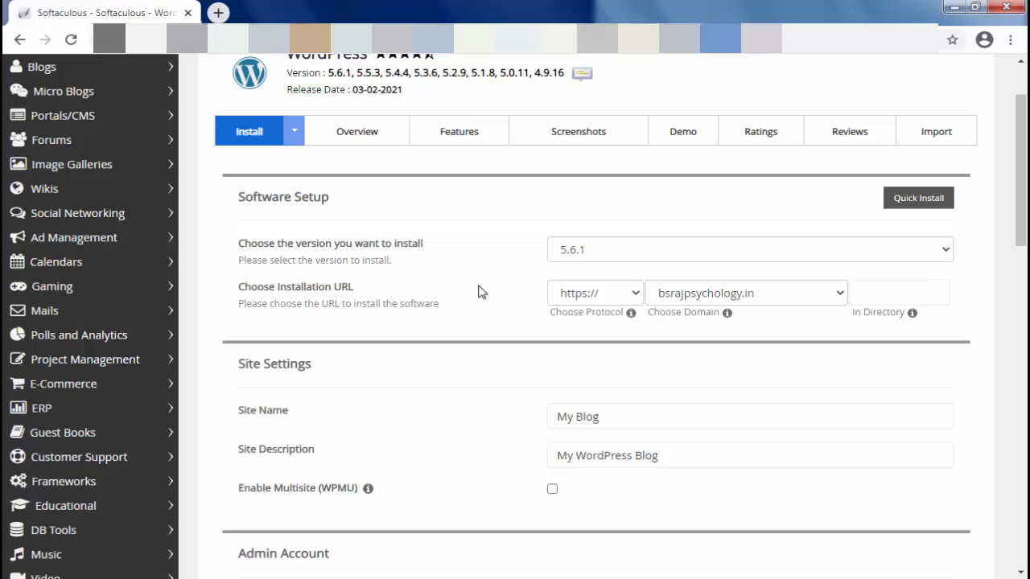
click(635, 294)
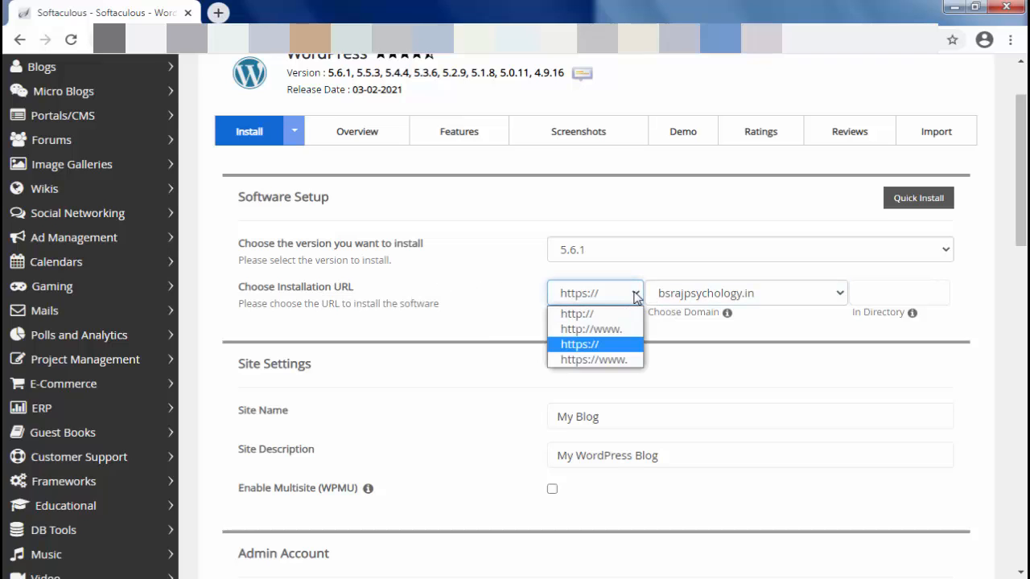
click(577, 362)
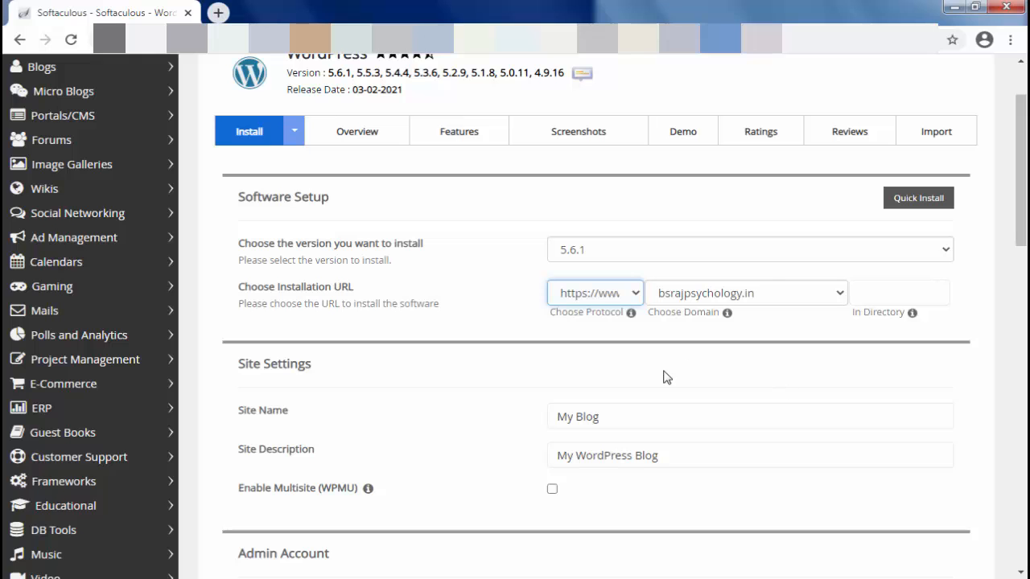
Review the site settings, language and plugin options, and the admin username and password fields
scroll(465, 394, down, 2)
scroll(466, 394, down, 4)
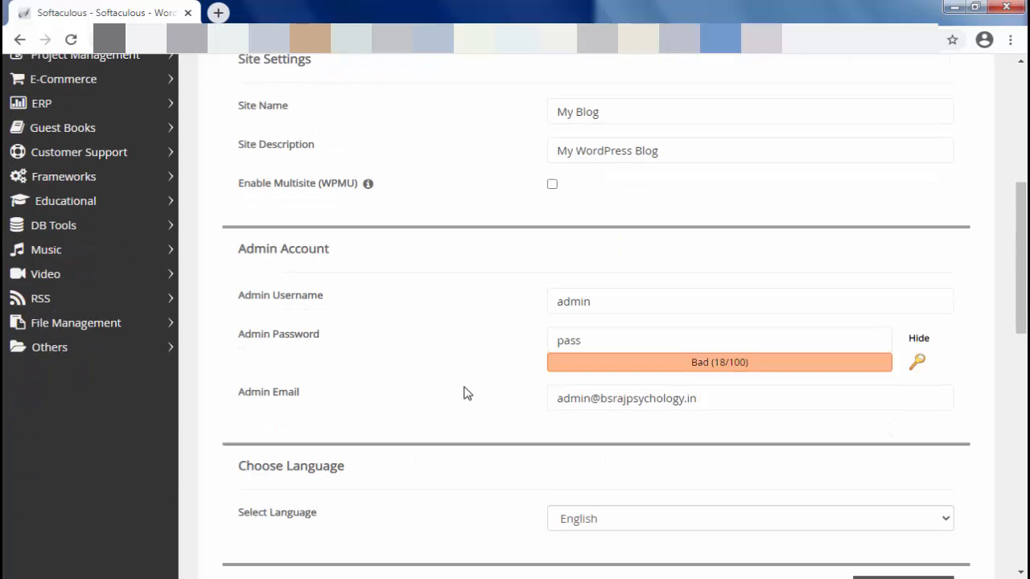
scroll(483, 358, down, 2)
scroll(506, 354, up, 3)
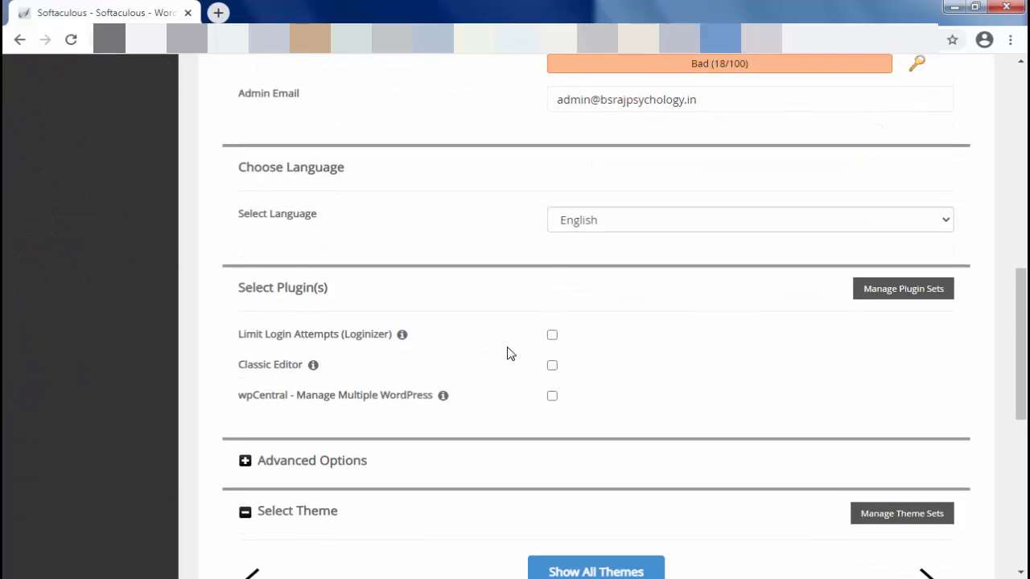
click(646, 226)
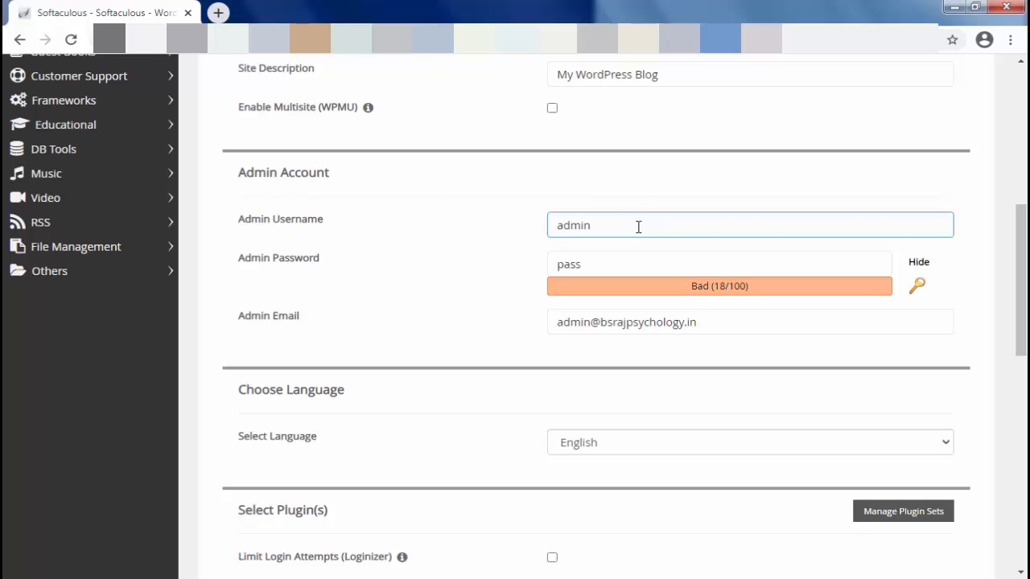
click(449, 257)
click(634, 263)
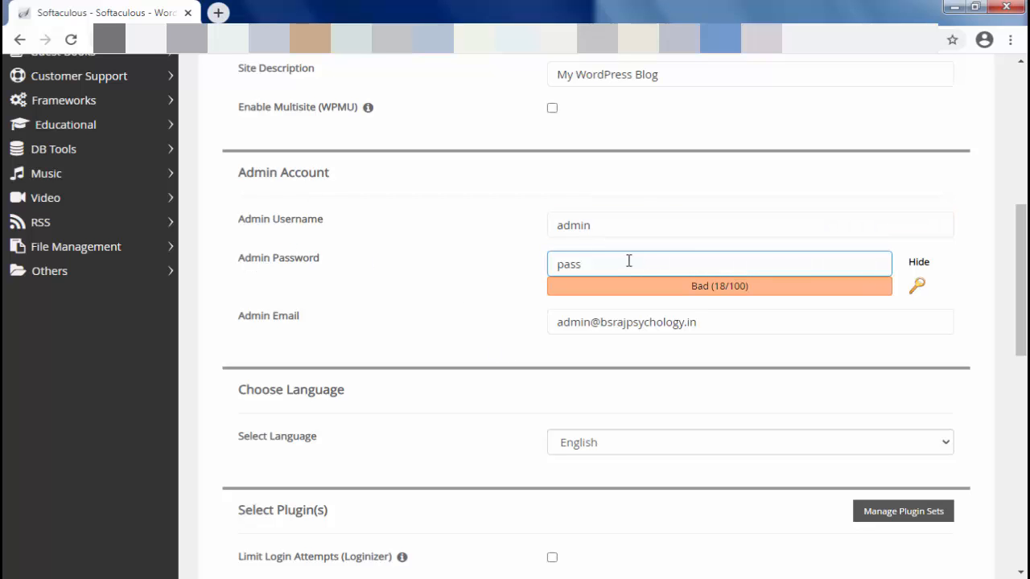
Browse the optional themes offered for the WordPress installation
scroll(574, 474, down, 7)
click(602, 269)
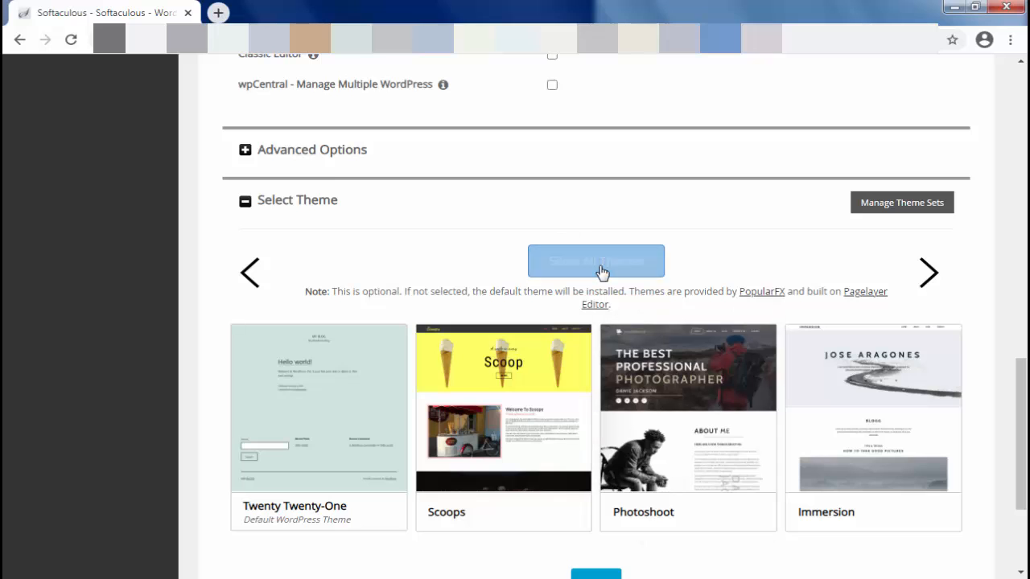
scroll(741, 258, down, 3)
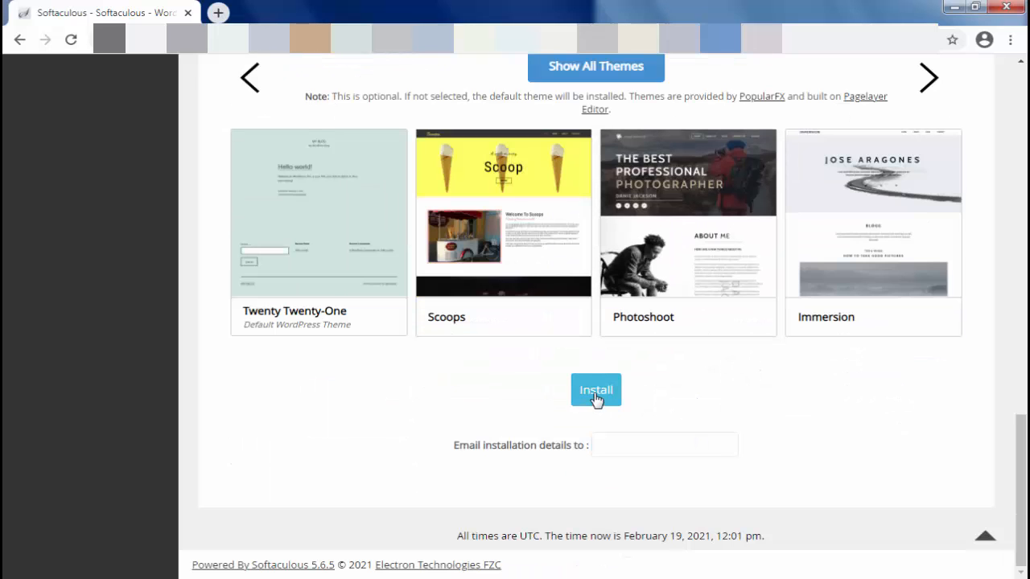
click(923, 85)
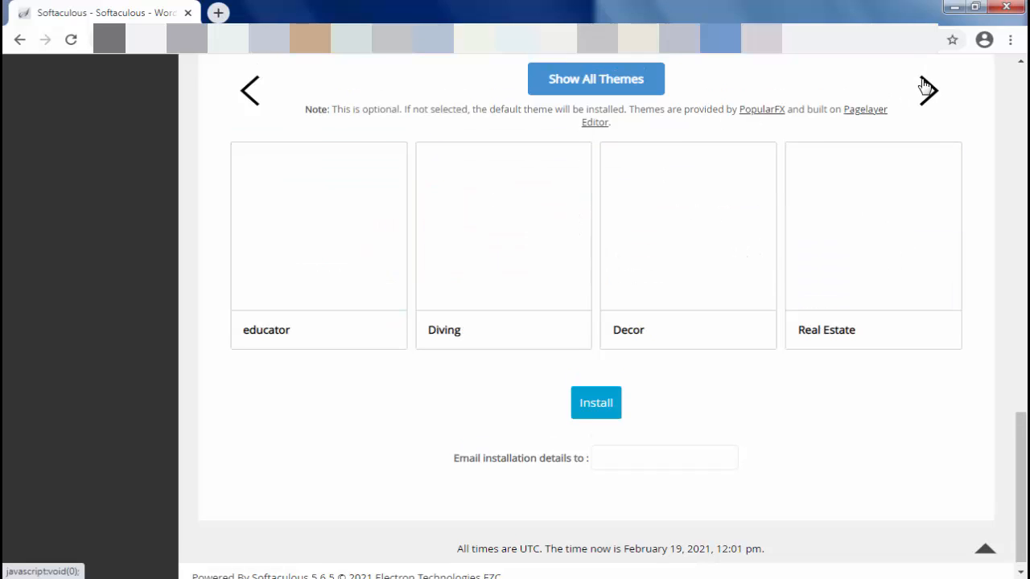
scroll(924, 85, down, 1)
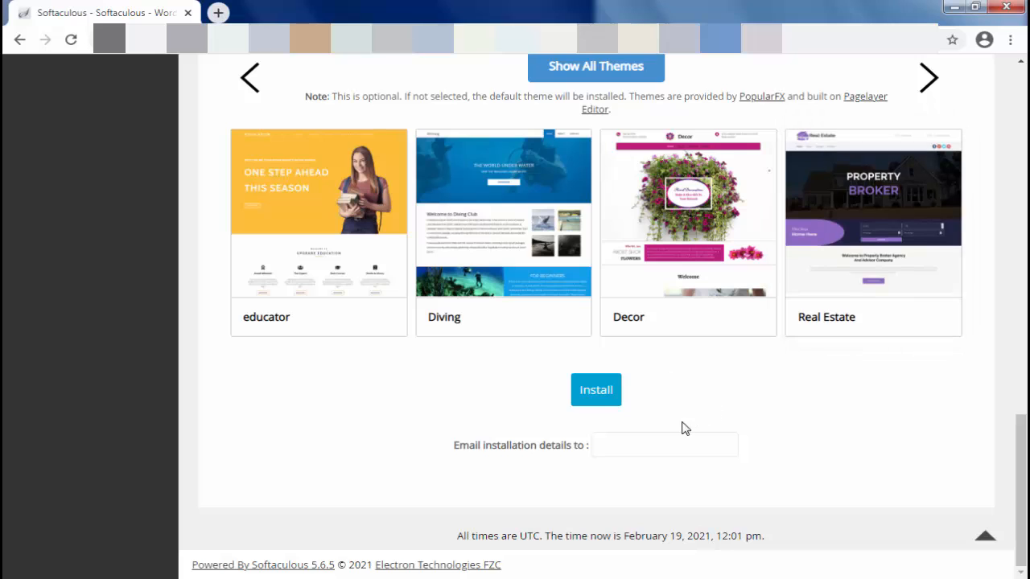
Check the form once more and start the WordPress installation, leaving the address for e-mailed installation details empty
click(609, 447)
scroll(892, 445, up, 2)
scroll(893, 444, up, 2)
scroll(700, 342, down, 4)
click(598, 390)
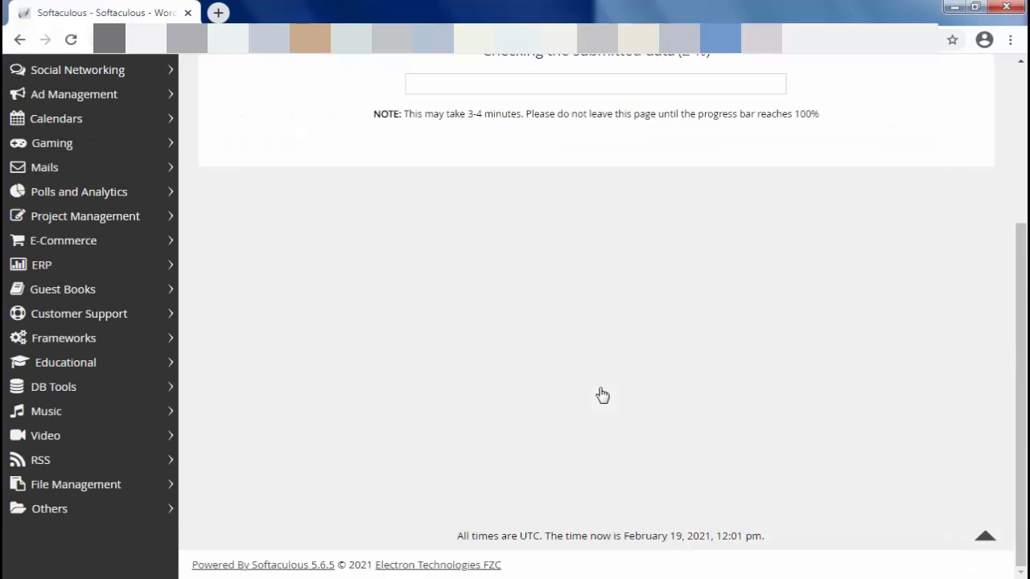
scroll(591, 317, up, 2)
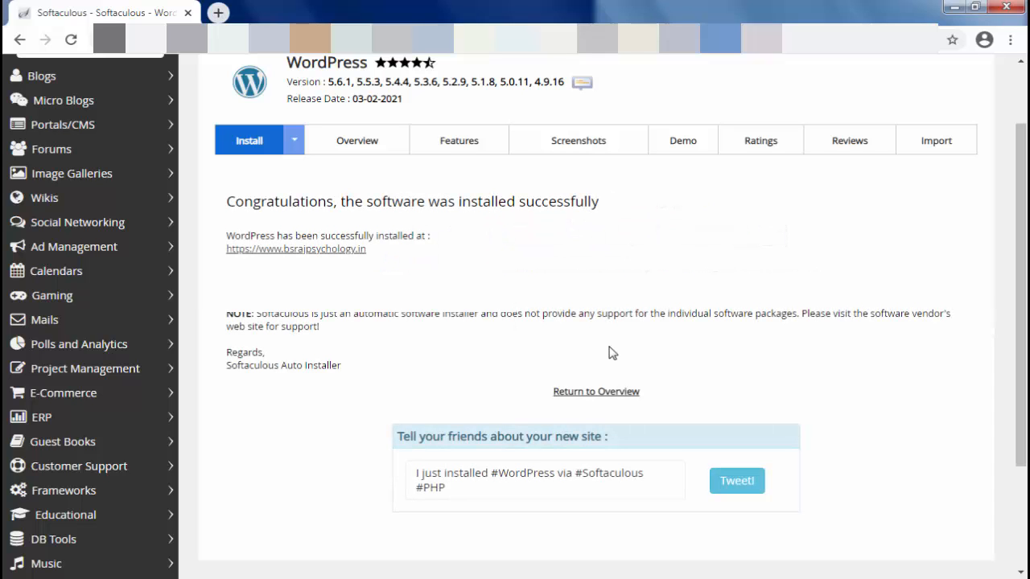
Open the newly installed site's link in a new tab and look through its home page
right_click(315, 248)
click(385, 260)
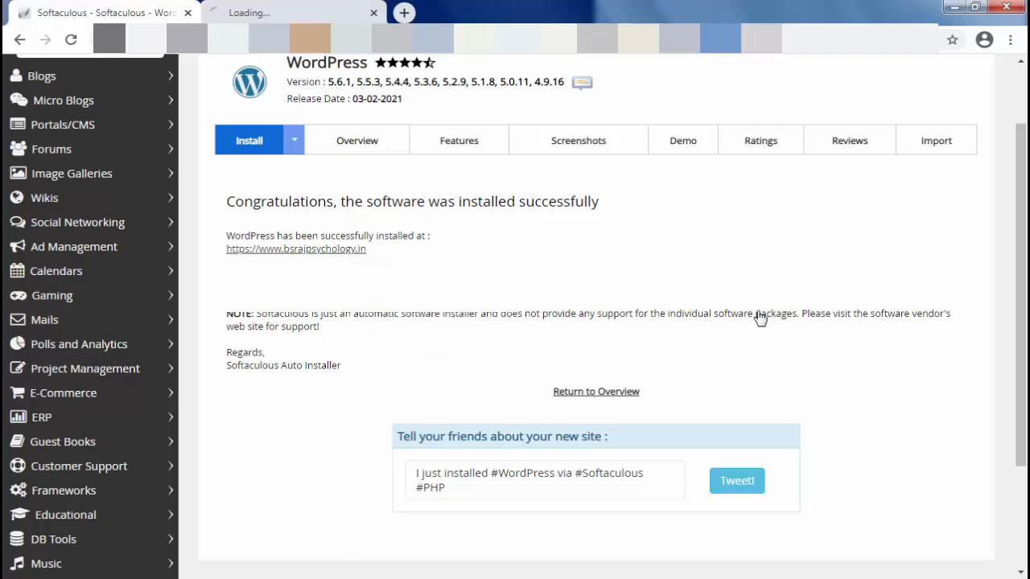
click(279, 7)
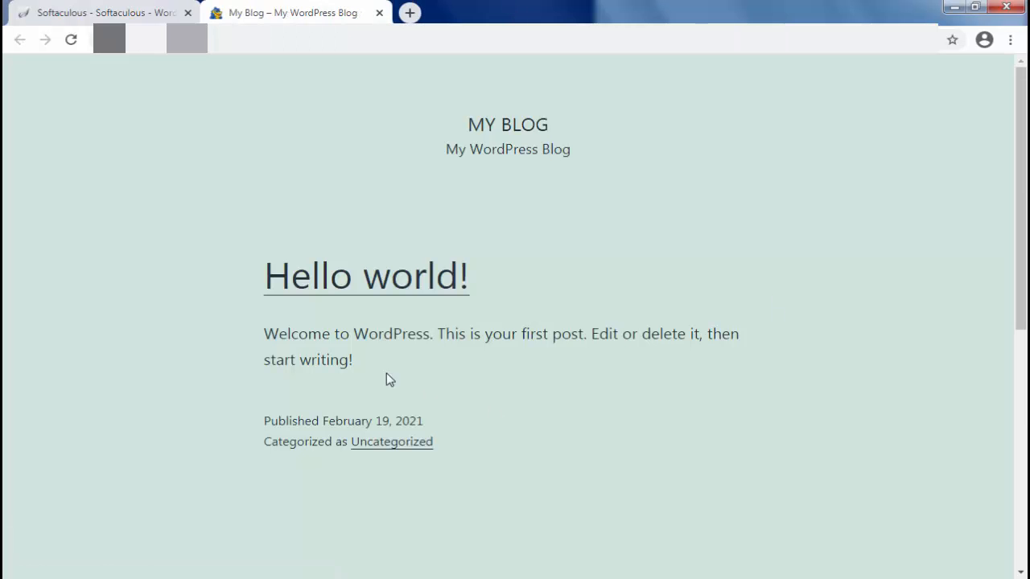
scroll(694, 372, down, 4)
scroll(698, 374, up, 3)
scroll(697, 375, up, 1)
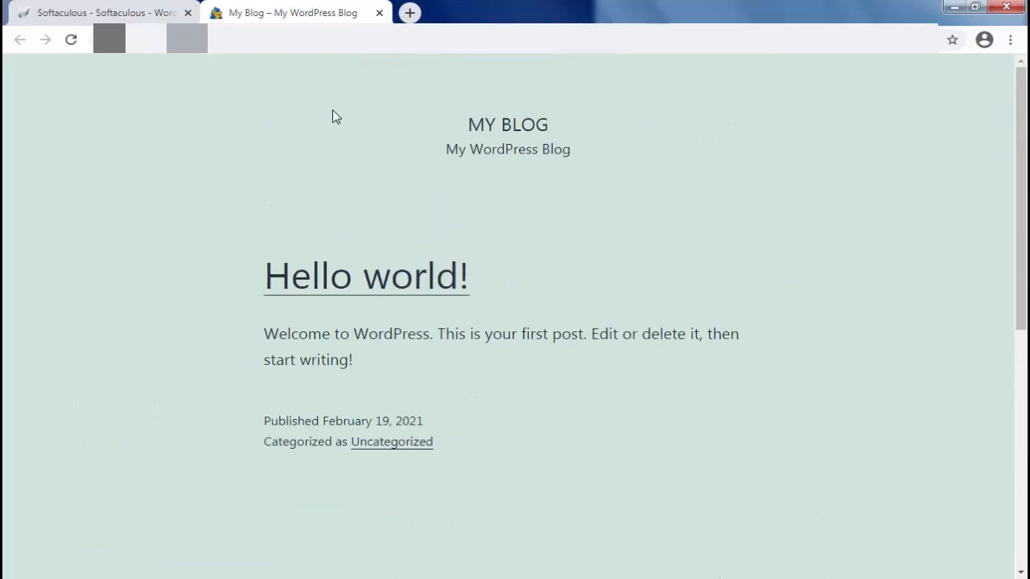